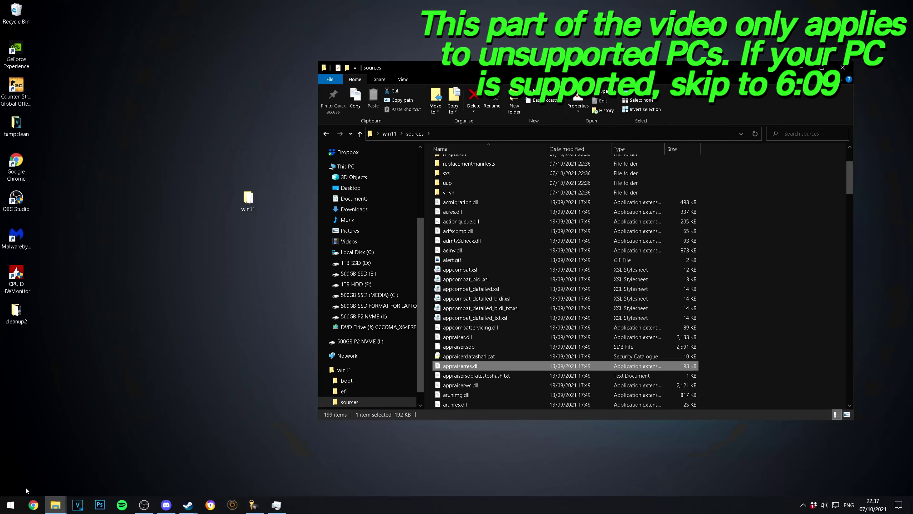
Launch Notepad from Start search and drop appraiserres.dll from Explorer into it.
left_click(10, 503)
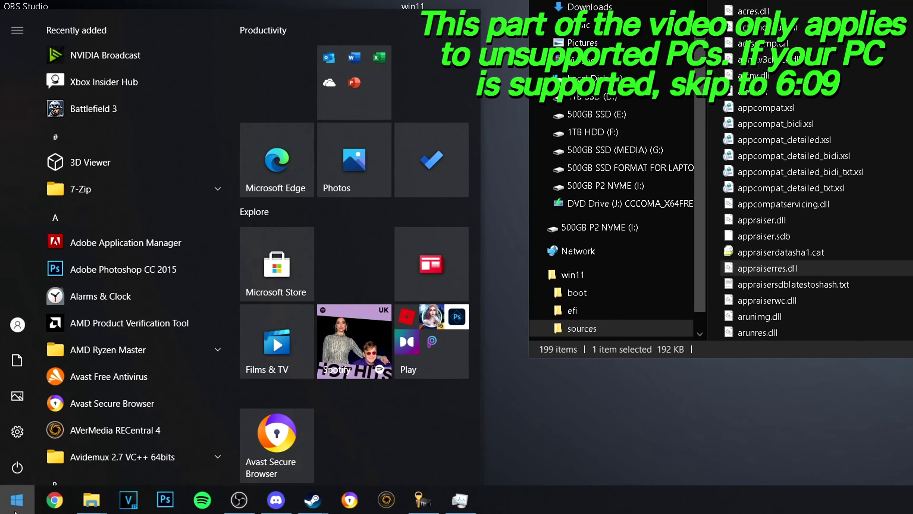
type("notepad")
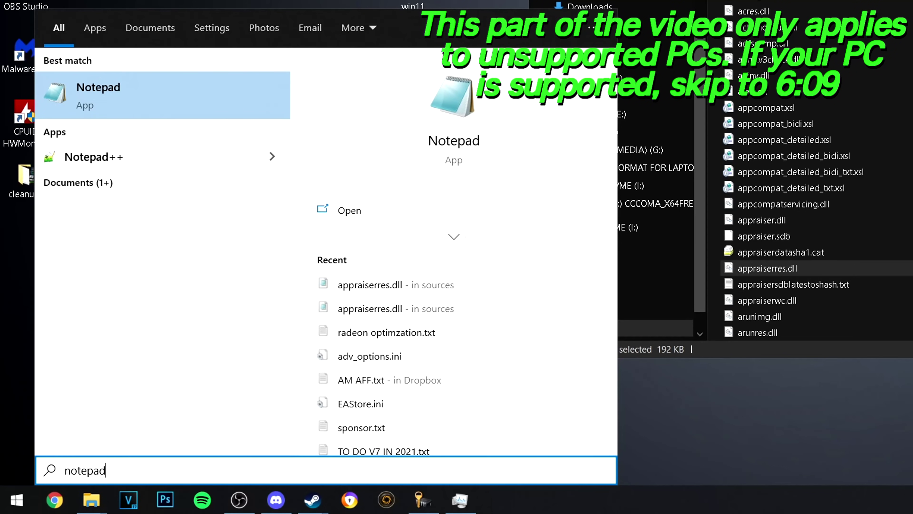
left_click(168, 94)
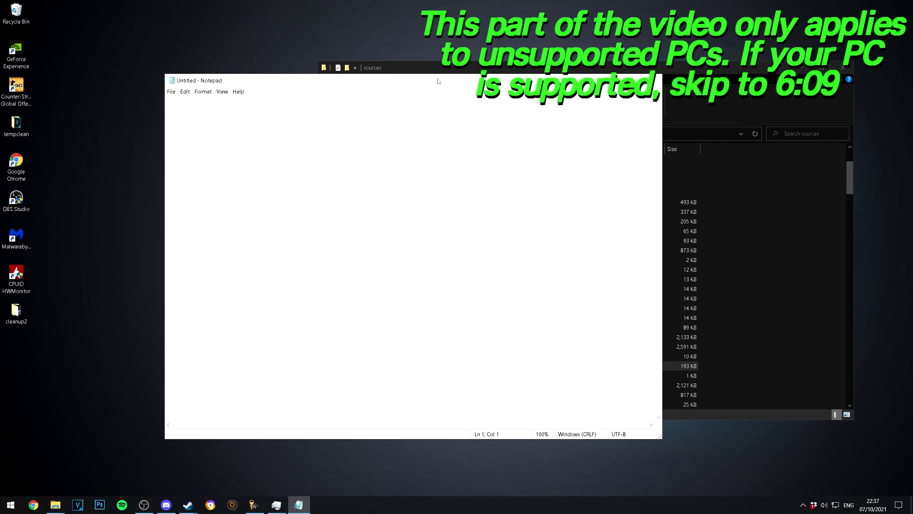
left_click_drag(439, 81, 315, 71)
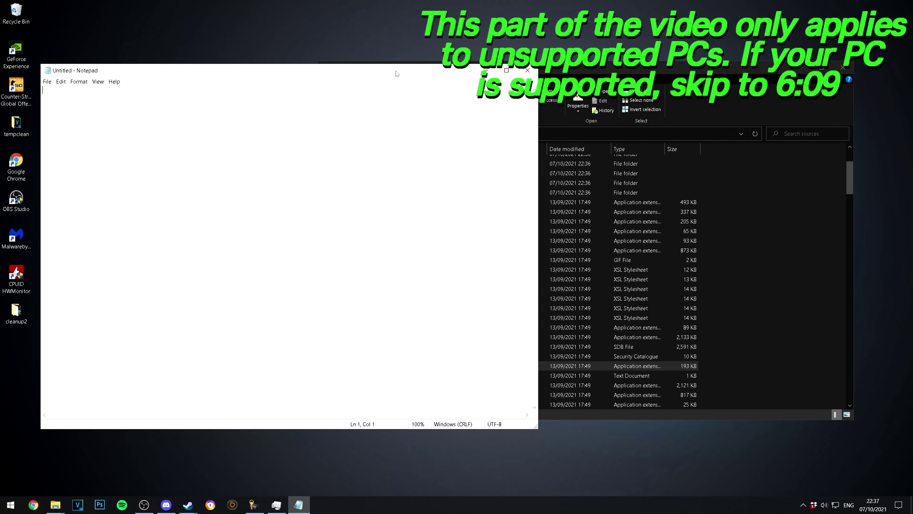
left_click(460, 366)
left_click_drag(461, 366, 202, 155)
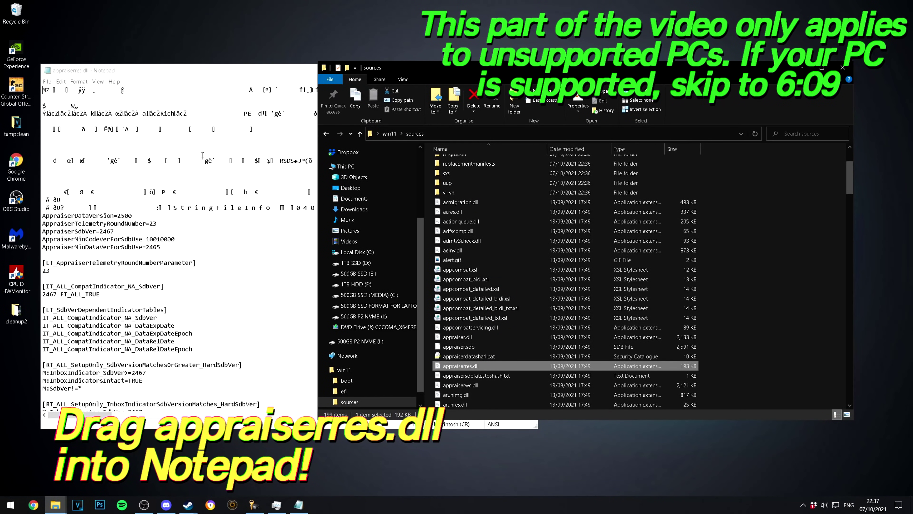
Open Notepad's Find dialog and replace the search term amd64 with tpm.
left_click_drag(231, 76, 348, 76)
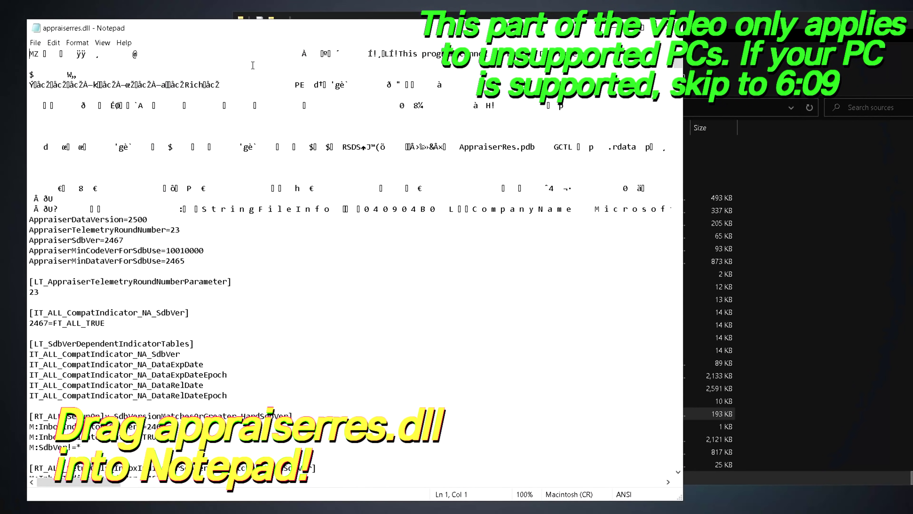
left_click(50, 212)
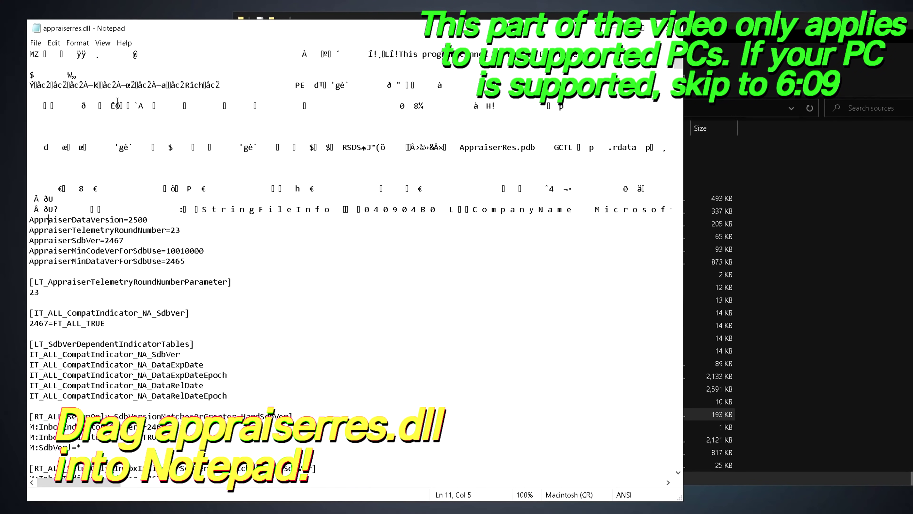
left_click(55, 43)
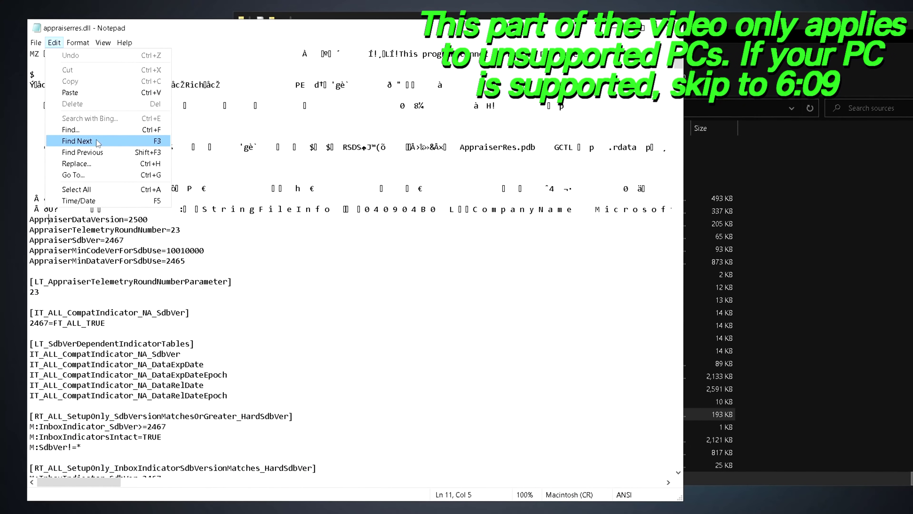
left_click(151, 141)
left_click(155, 145)
double_click(115, 147)
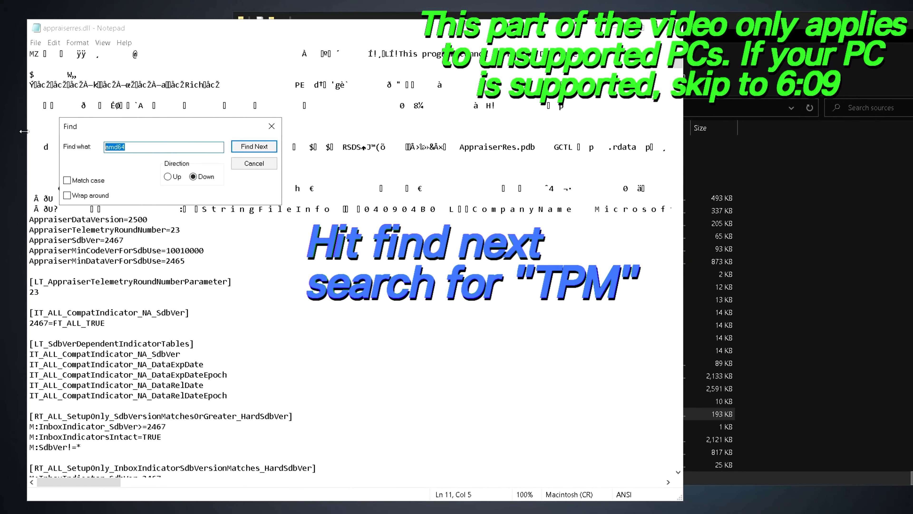
type("tpm")
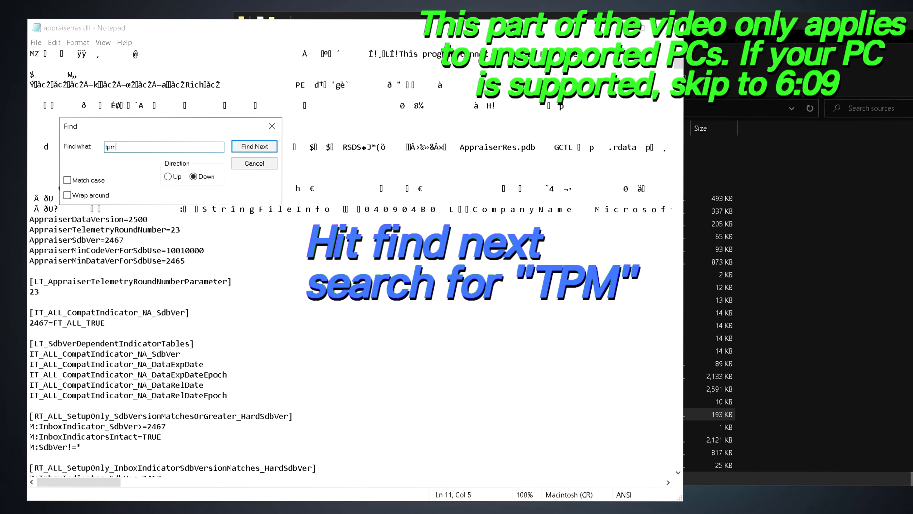
Find the first tpm matches and delete the TpmVersion, TPM and BlockedByTpmVersion entries.
left_click(253, 147)
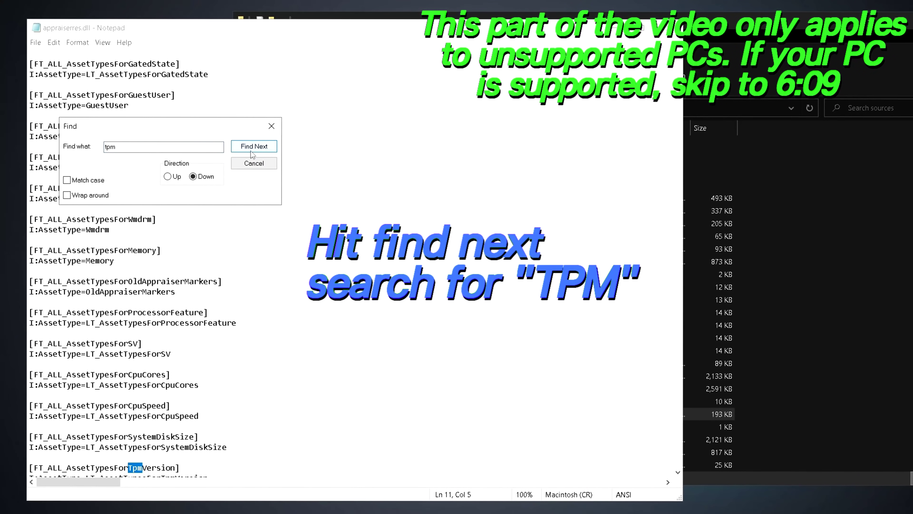
scroll(162, 365, "down", 2)
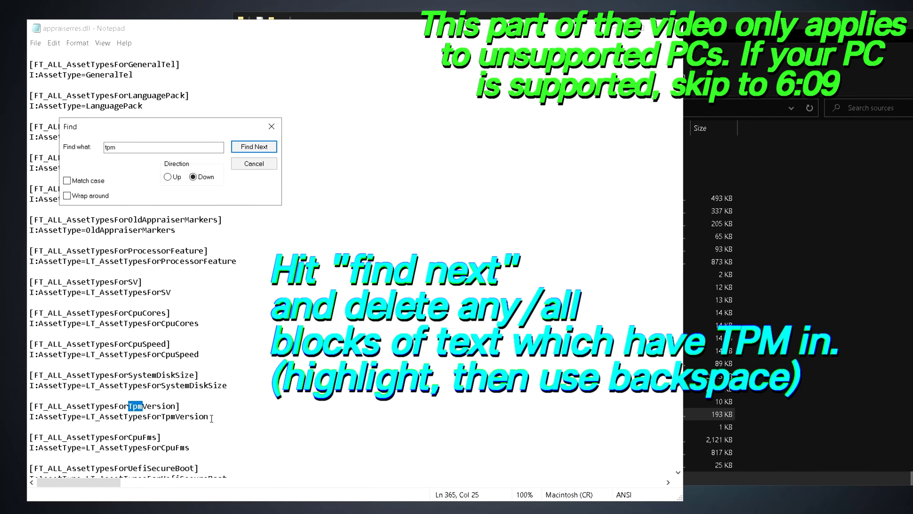
left_click_drag(211, 418, 143, 416)
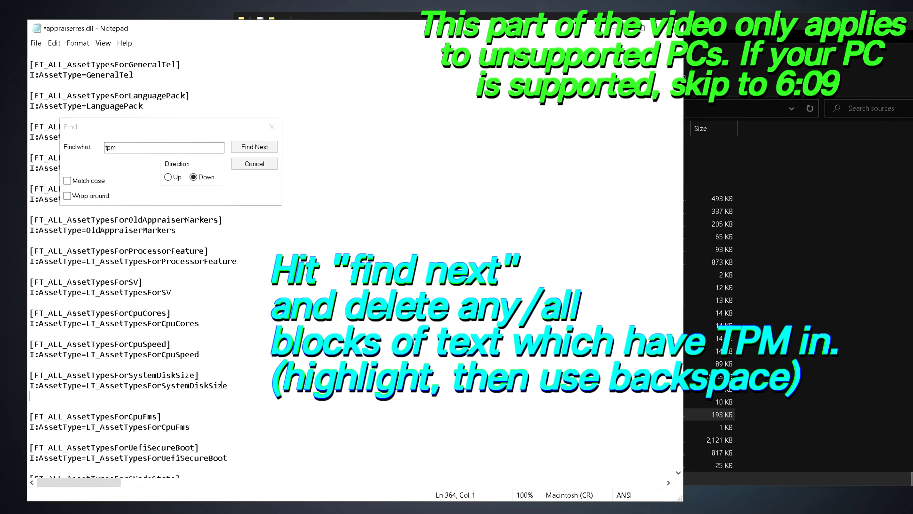
left_click(255, 147)
scroll(209, 413, "down", 1)
left_click_drag(209, 436, 199, 437)
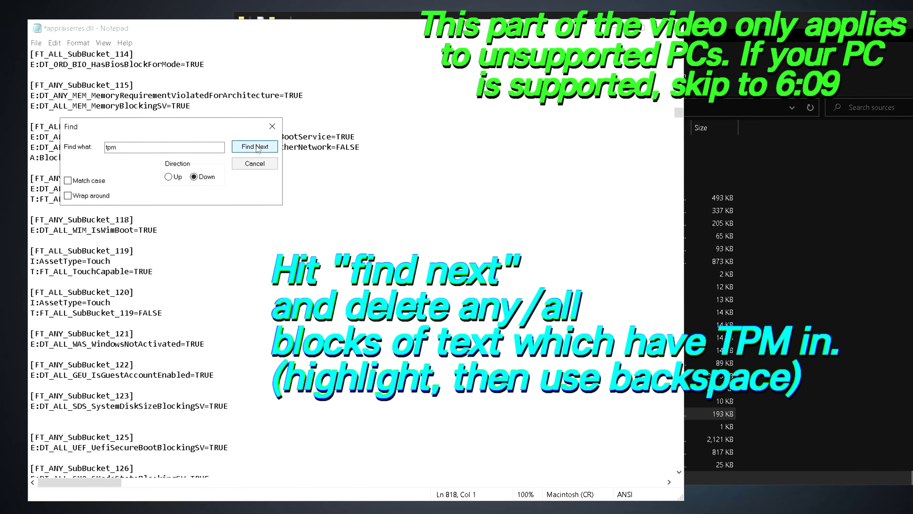
left_click(266, 146)
left_click_drag(157, 446, 39, 436)
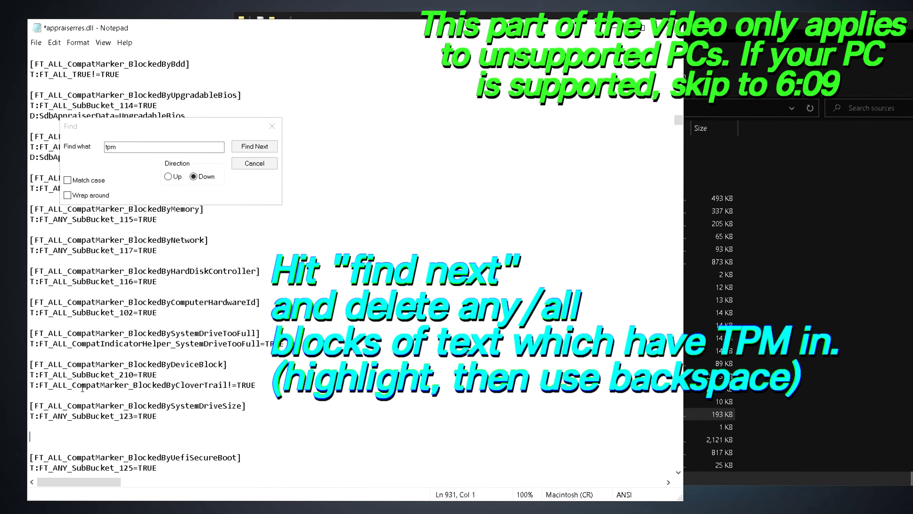
left_click(255, 147)
left_click_drag(82, 436, 30, 436)
key("BackSpace")
Delete the next two TpmVersion lines found by the tpm search.
left_click(253, 149)
left_click_drag(86, 437, 30, 437)
key("BackSpace")
left_click(254, 147)
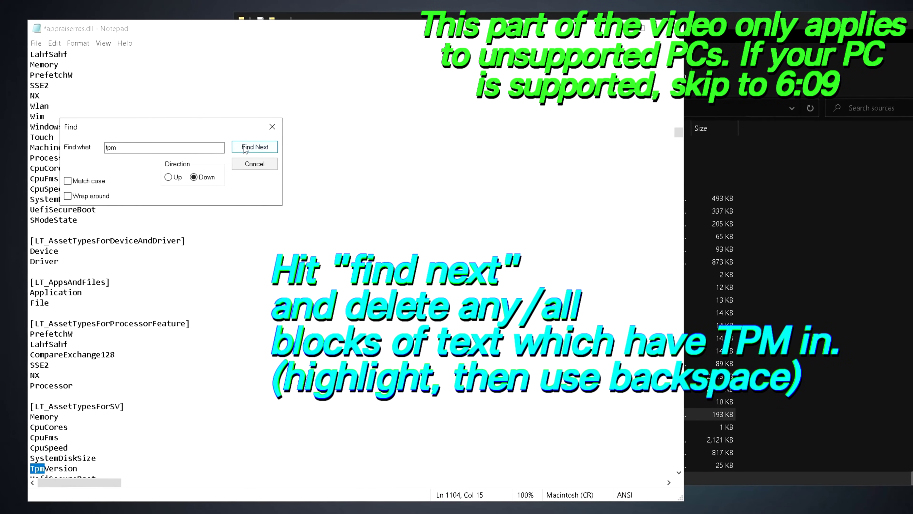
left_click_drag(78, 406, 30, 406)
key("BackSpace")
Skip ahead through tpm matches and delete the LT_TpmInvalidStates block.
left_click(254, 146)
left_click(255, 147)
left_click(254, 146)
left_click(255, 146)
left_click(74, 394)
left_click_drag(74, 393, 31, 374)
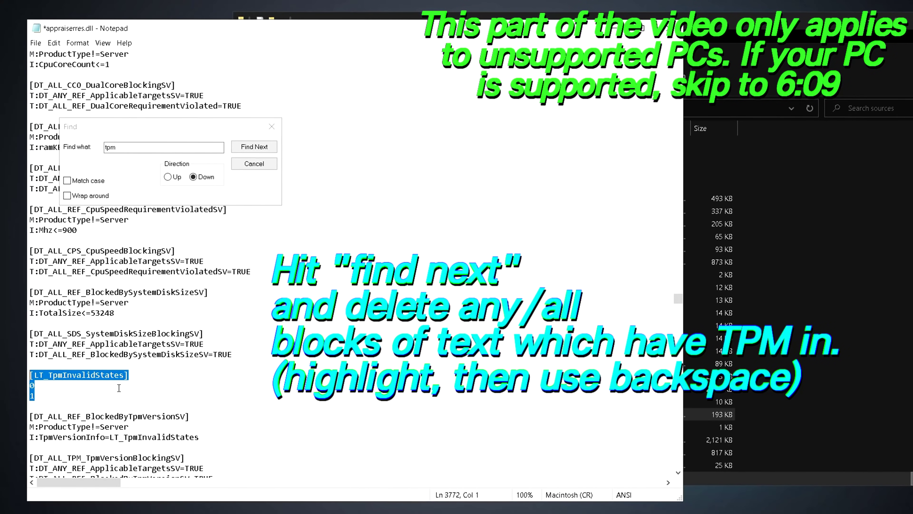
key("BackSpace")
key("BackSpace")
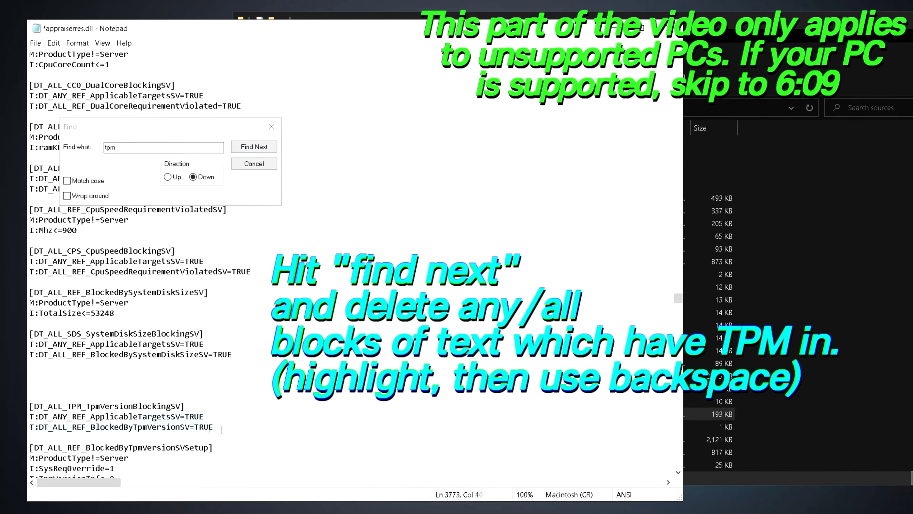
Search again until no tpm matches remain, then dismiss the Cannot find message.
left_click(254, 147)
left_click(254, 147)
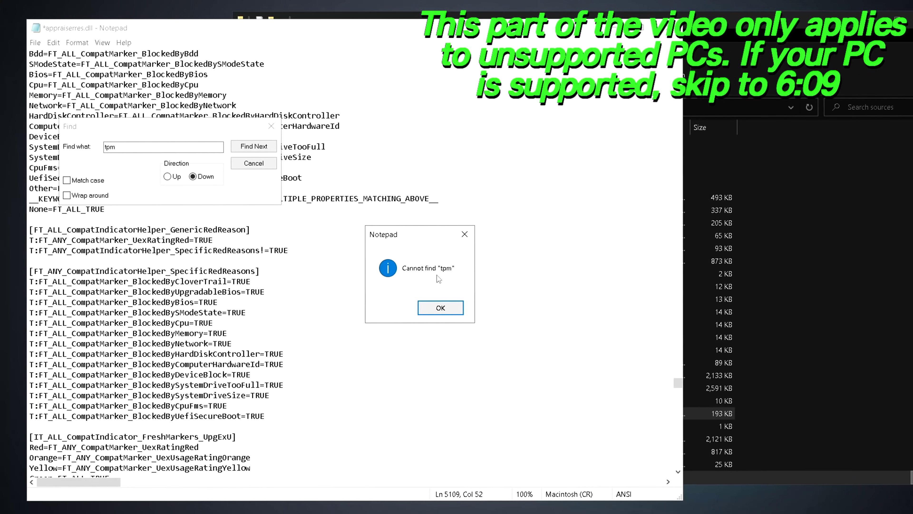
left_click(441, 309)
left_click_drag(678, 383, 676, 63)
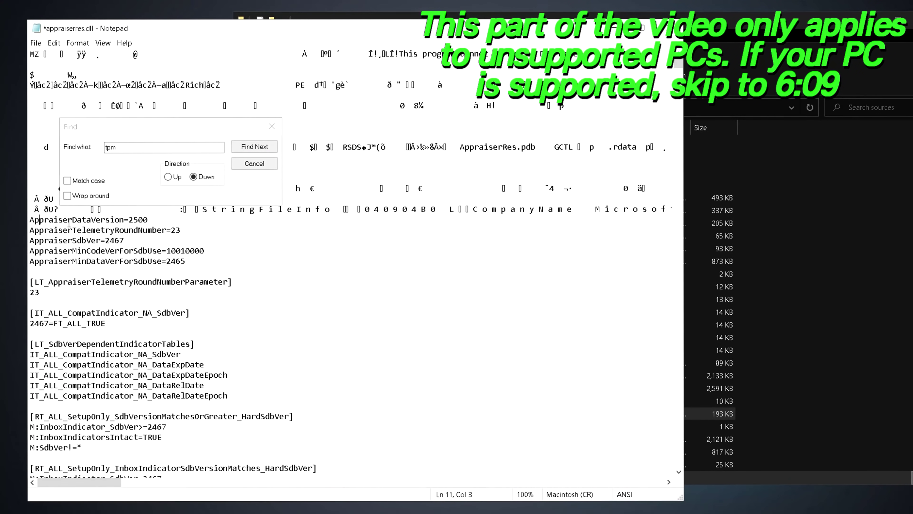
Change the Find term from tpm to amd64 and jump to the first match.
double_click(116, 147)
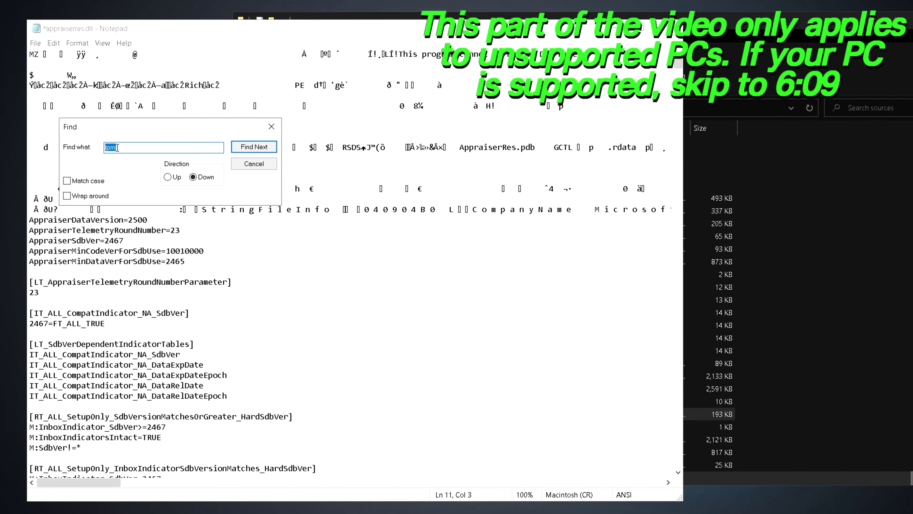
key("BackSpace")
type("amd64")
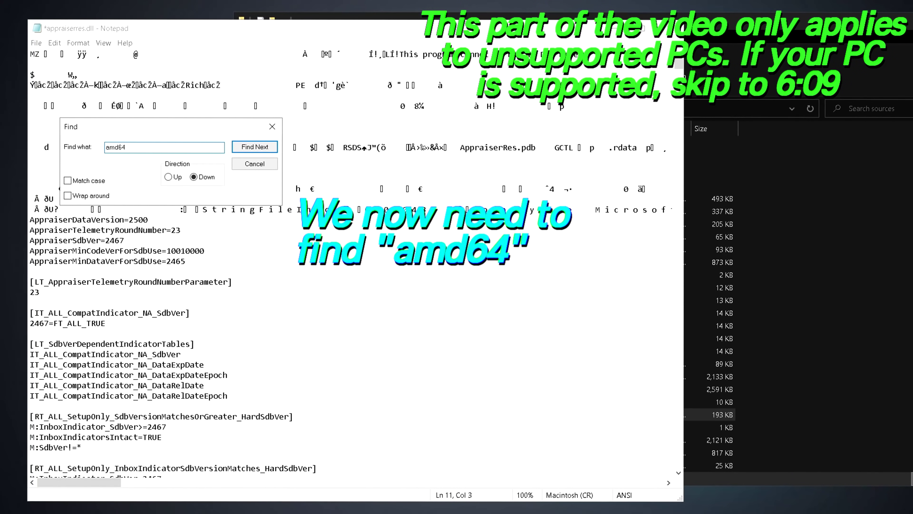
left_click(239, 150)
Locate the CpuFmsBlockingX86Amd64 section and select TRUE on the CpuFmsBlockingIntel line.
left_click_drag(261, 133, 496, 110)
scroll(140, 163, "down", 3)
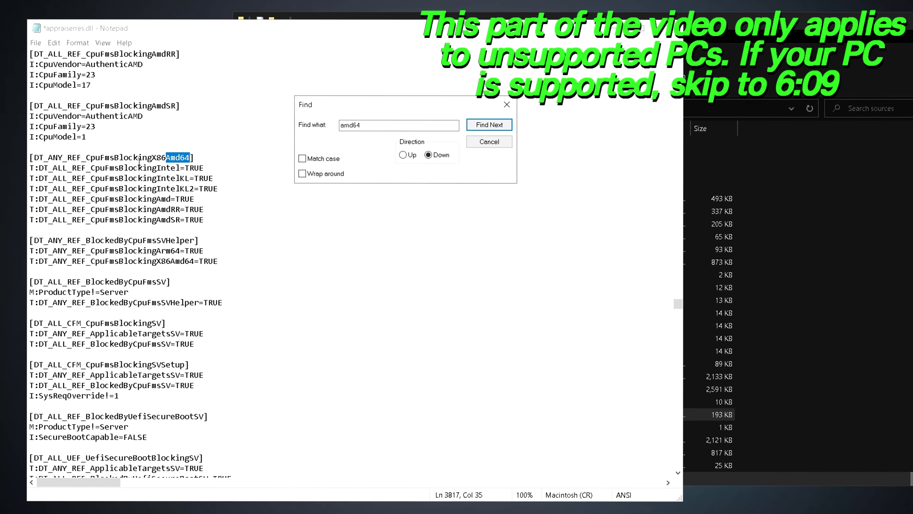
left_click_drag(90, 161, 156, 159)
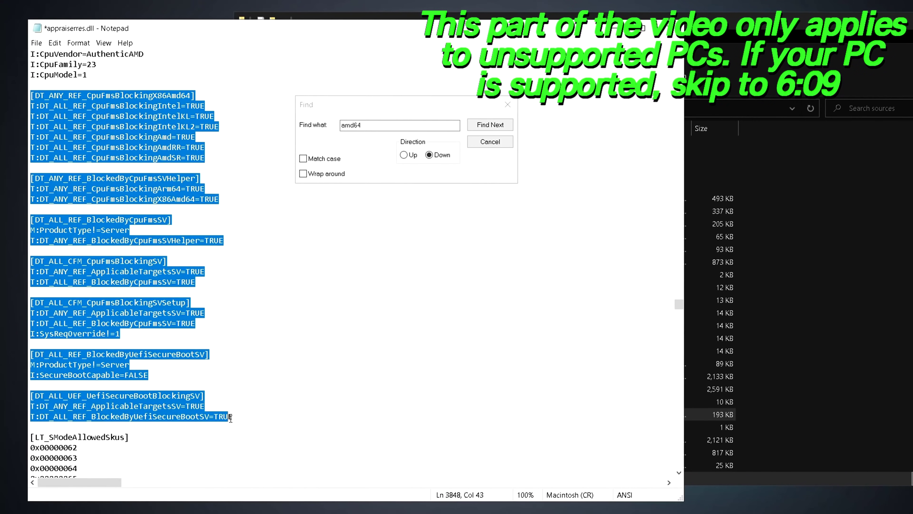
scroll(41, 440, "down", 2)
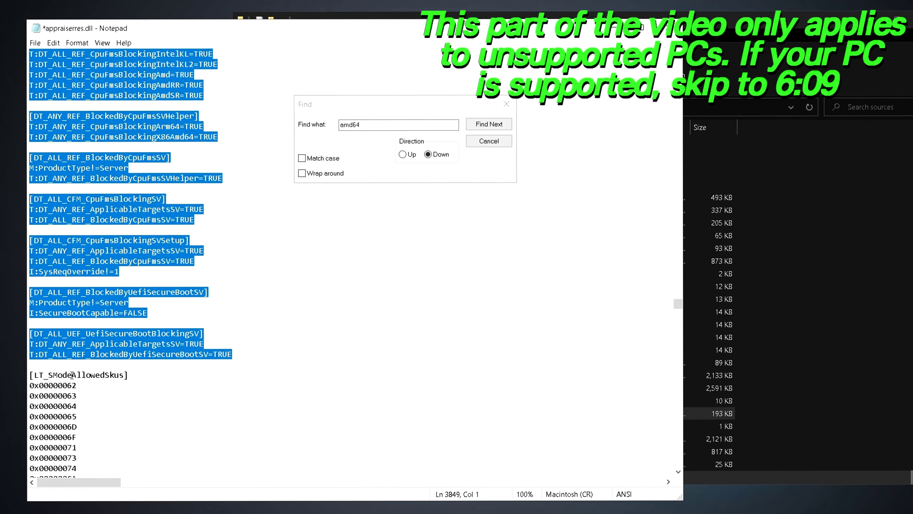
scroll(108, 380, "down", 2)
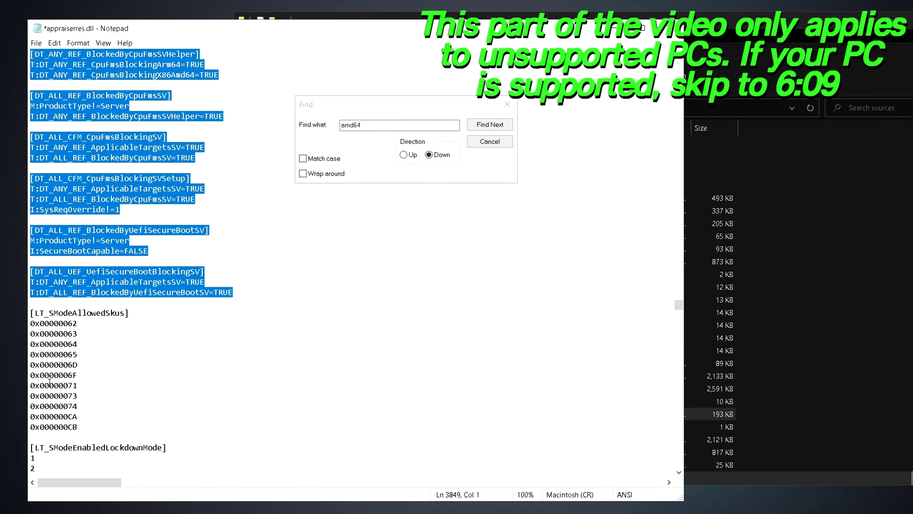
scroll(71, 401, "up", 4)
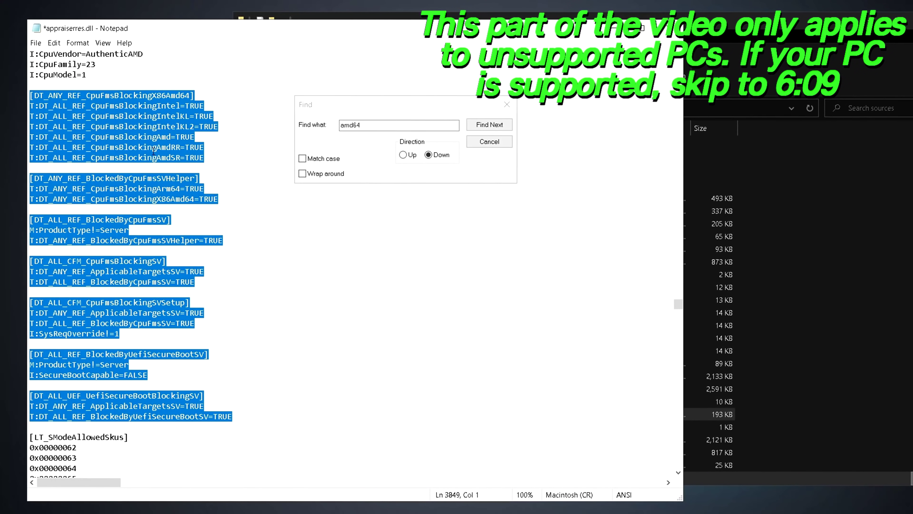
left_click_drag(204, 105, 193, 106)
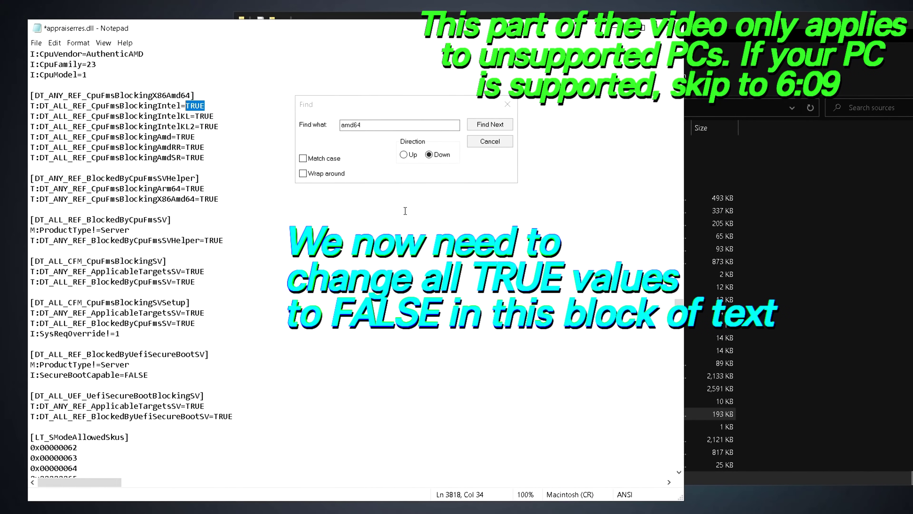
Set the Intel, IntelKL and IntelKL2 values to FALSE, copying FALSE for reuse.
type("FALSE")
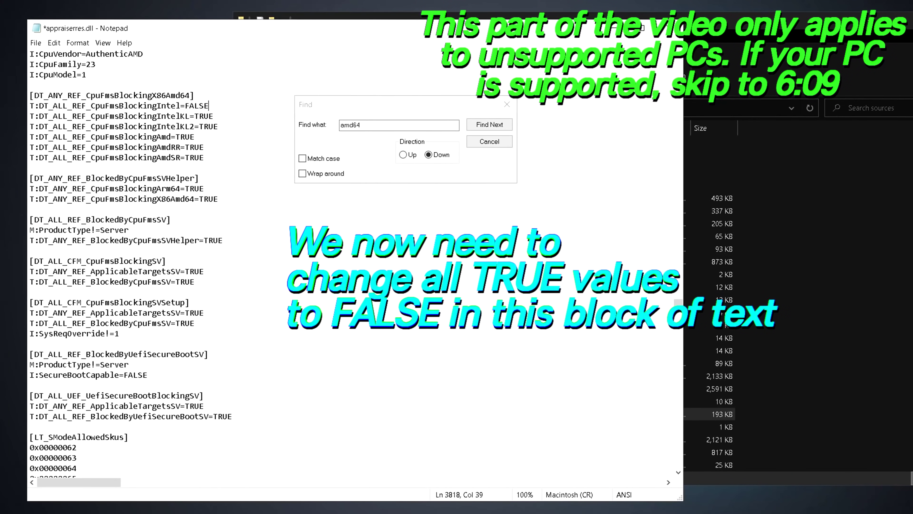
right_click(199, 105)
left_click(263, 138)
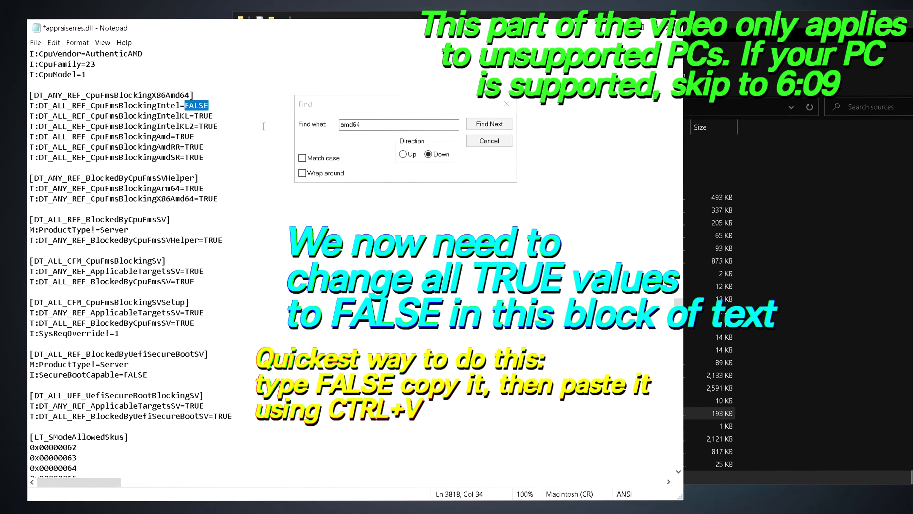
double_click(210, 115)
key("ctrl+v")
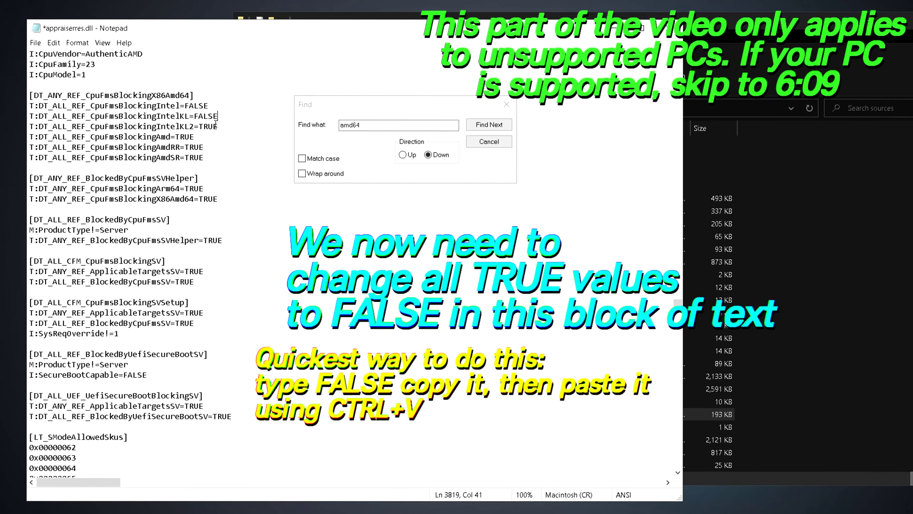
double_click(211, 126)
key("ctrl+v")
Change TRUE to FALSE on the Amd, AmdRR and AmdSR lines.
left_click(197, 137)
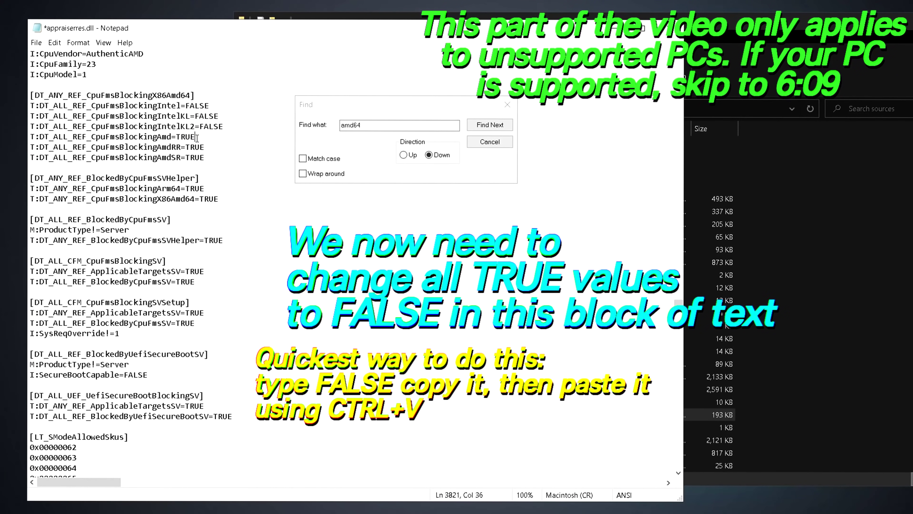
mouse_move(198, 137)
left_mouse_down()
mouse_move(176, 137)
mouse_move(188, 149)
left_mouse_up()
key("ctrl+v")
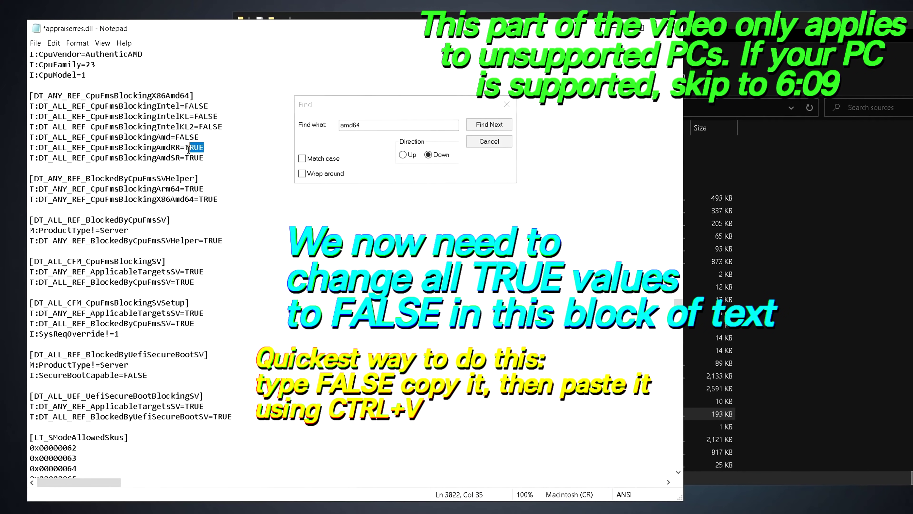
key("ctrl+v")
double_click(195, 158)
key("ctrl+v")
Paste FALSE over the next several TRUE values in the blocking section.
double_click(197, 188)
key("ctrl+v")
double_click(213, 198)
key("ctrl+v")
double_click(217, 240)
key("ctrl+v")
double_click(197, 313)
Set both Uefi Secure Boot entries from TRUE to FALSE.
left_click_drag(205, 405, 187, 407)
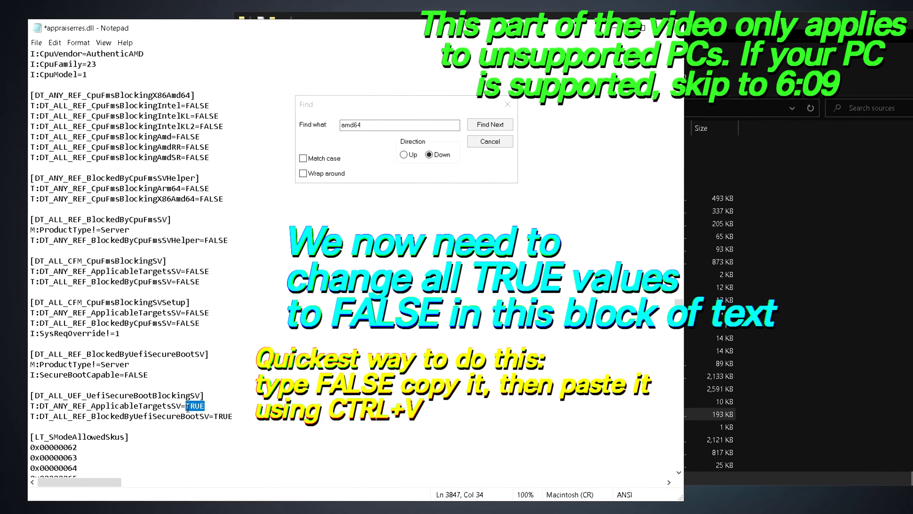
key("ctrl+v")
double_click(226, 416)
key("ctrl+v")
Close the Find dialog and save the edited appraiserres.dll.
left_click(507, 104)
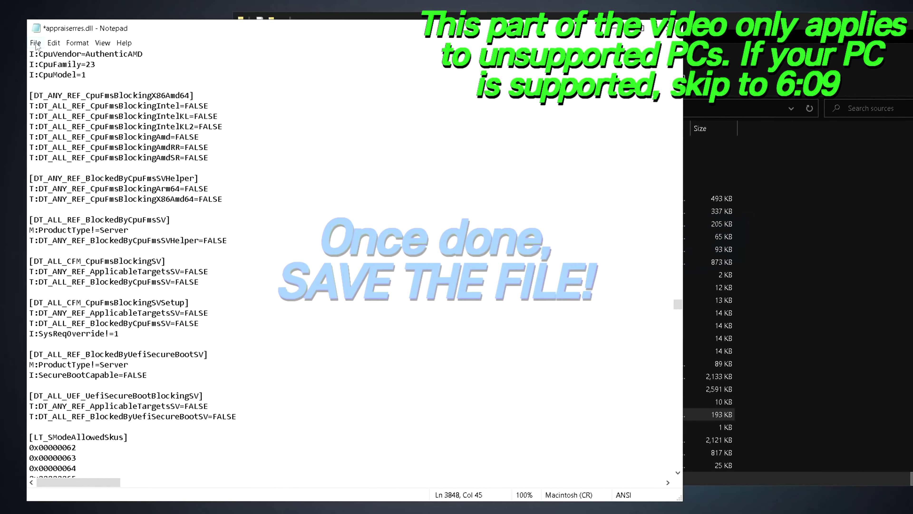
left_click(35, 43)
left_click(36, 101)
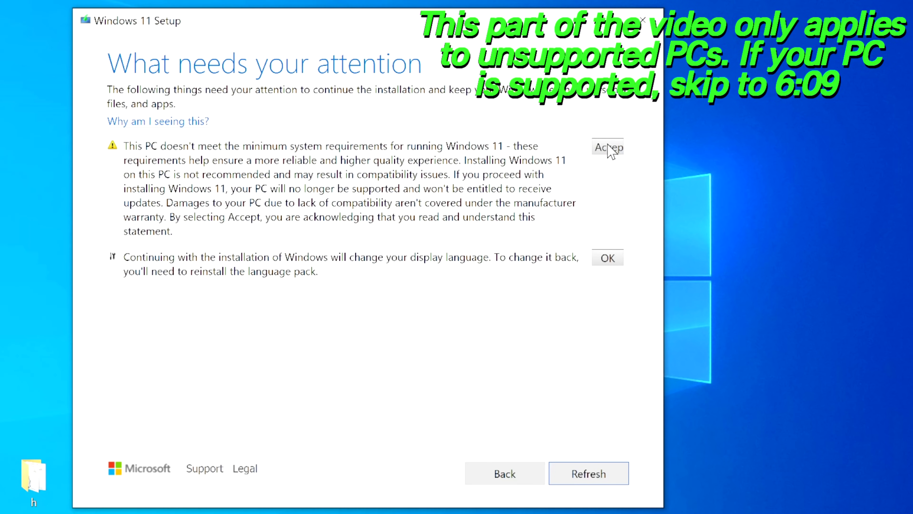
Accept the warning that this PC doesn't meet Windows 11 minimum requirements.
left_click(610, 151)
Acknowledge the notice that continuing will change the display language.
left_click(605, 153)
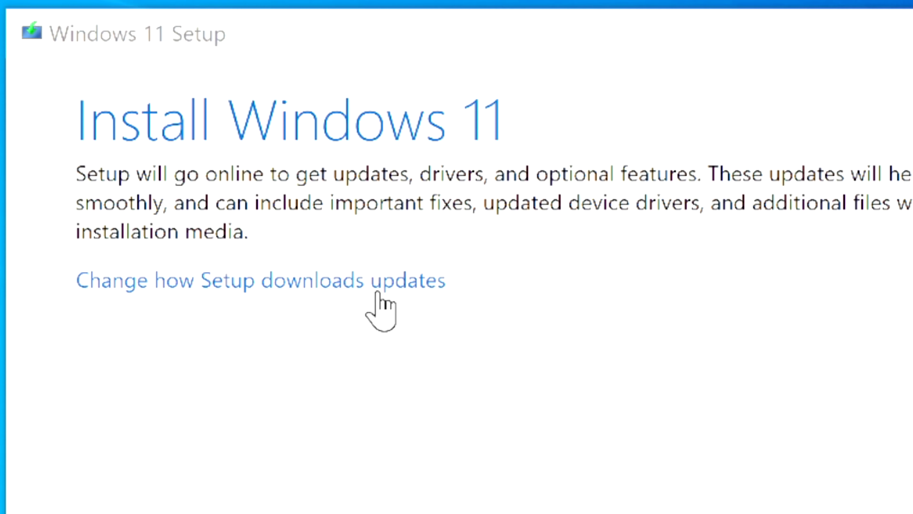
Set Setup's update download option to Not right now.
left_click(310, 140)
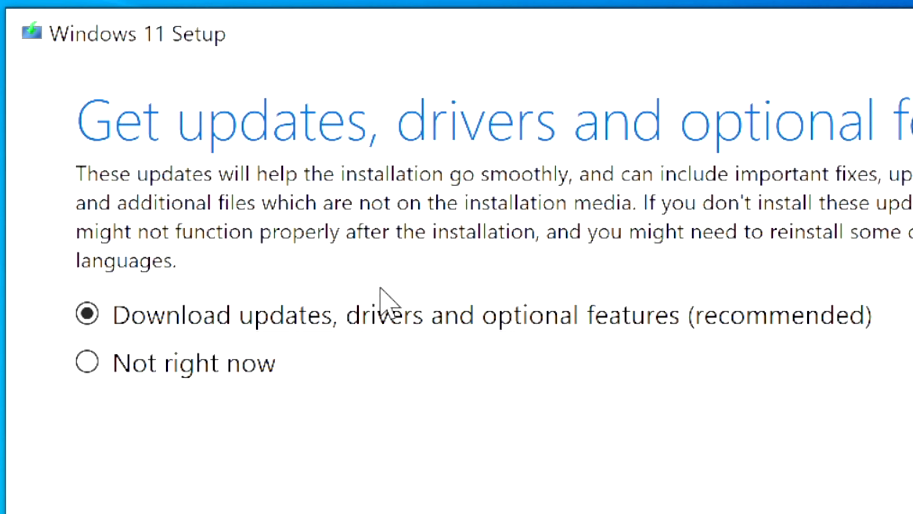
left_click(205, 370)
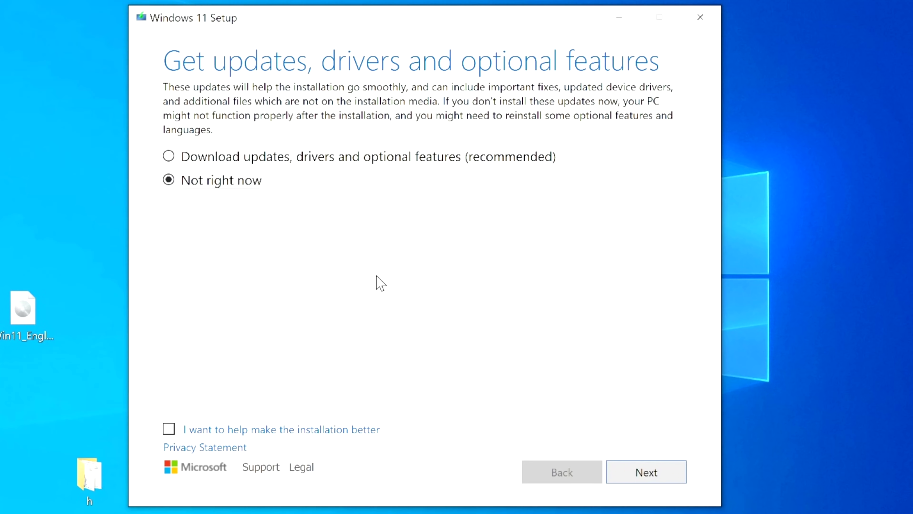